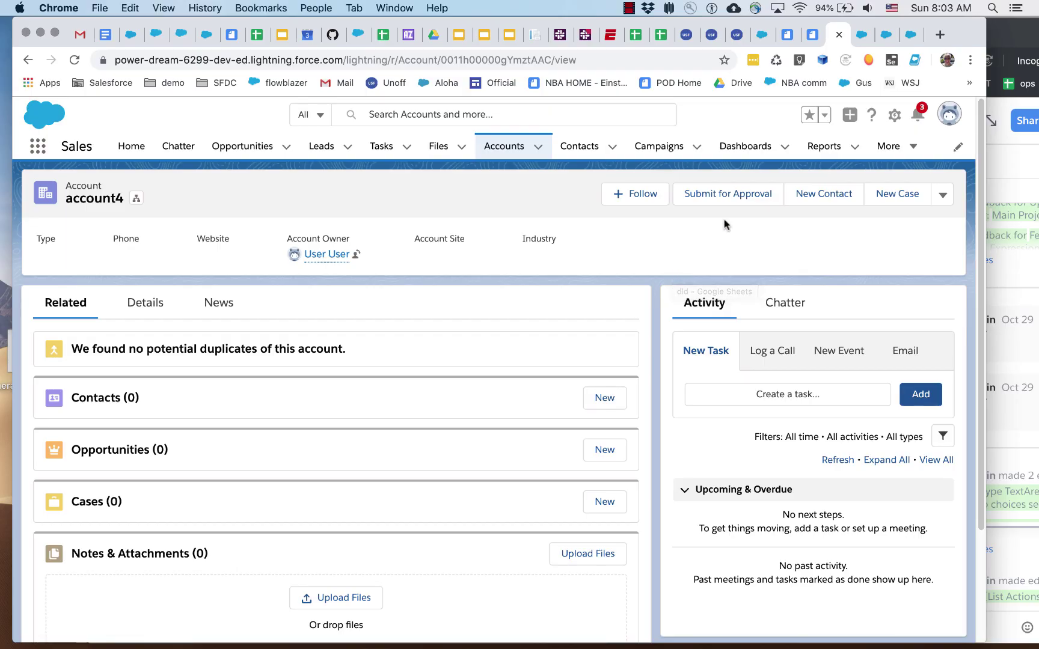
- Submit account4 for approval with a comment and the chosen next approver
left_click(728, 196)
type("please approve this")
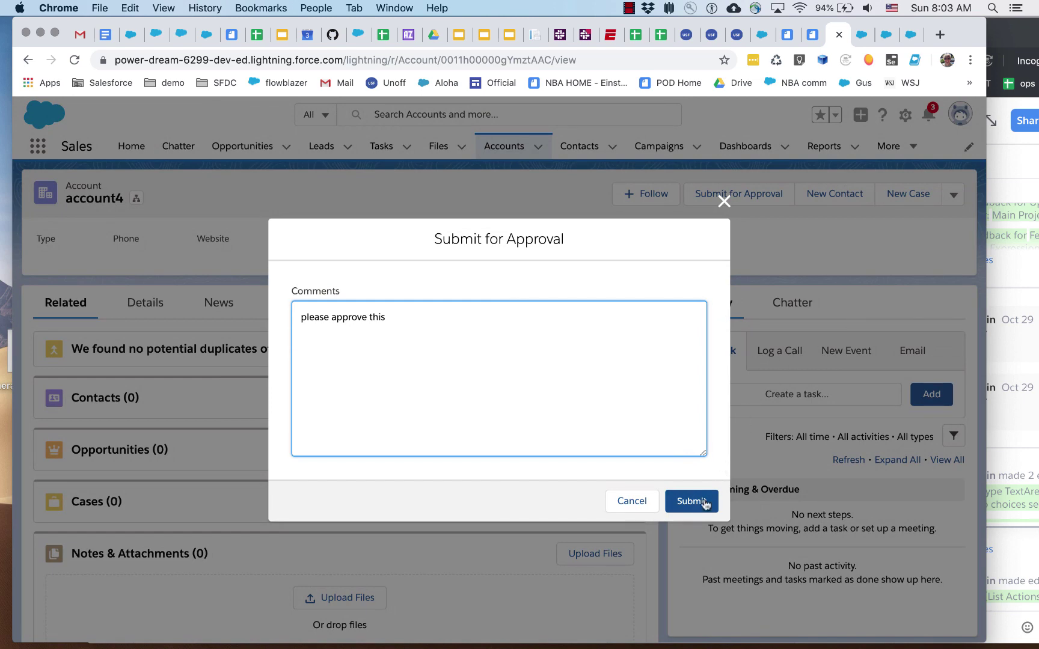
left_click(692, 501)
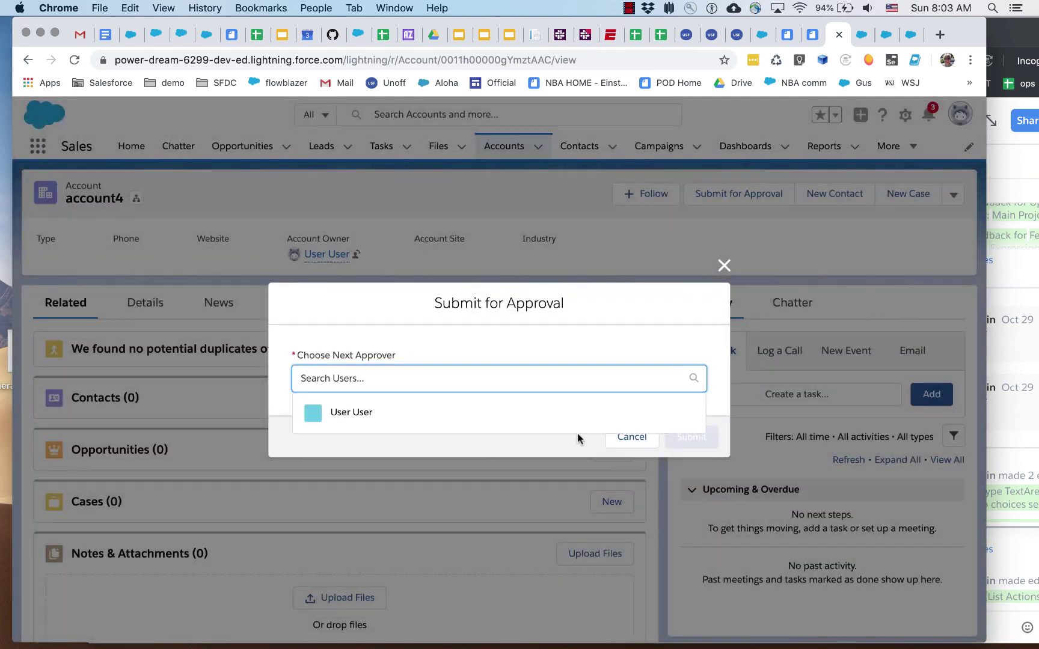
left_click(563, 417)
left_click(689, 439)
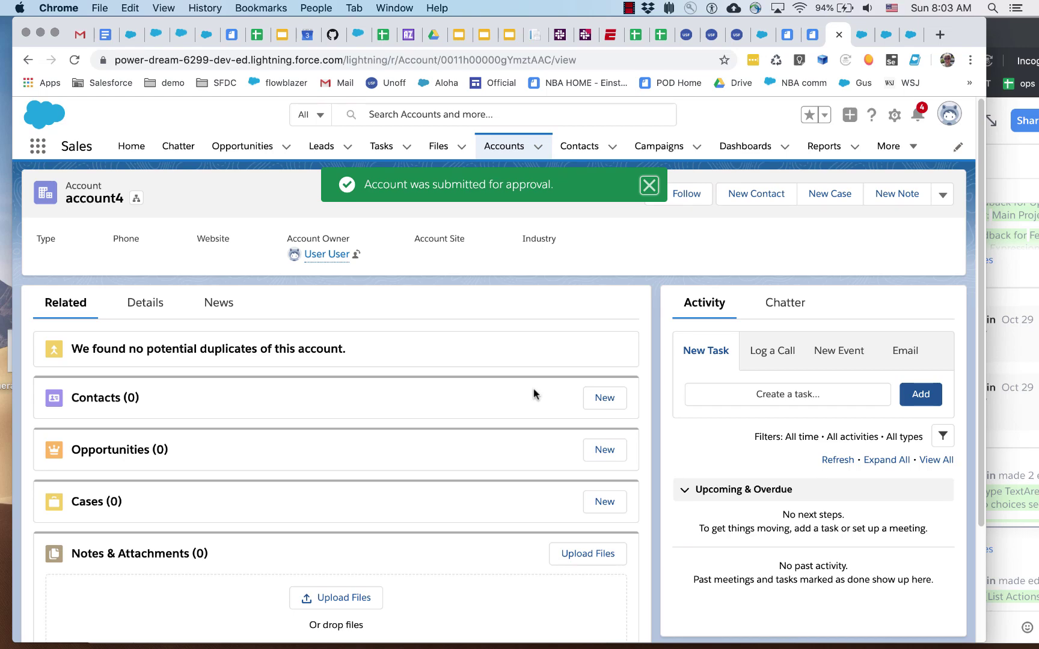
scroll(535, 390, "down", 3)
scroll(534, 390, "down", 2)
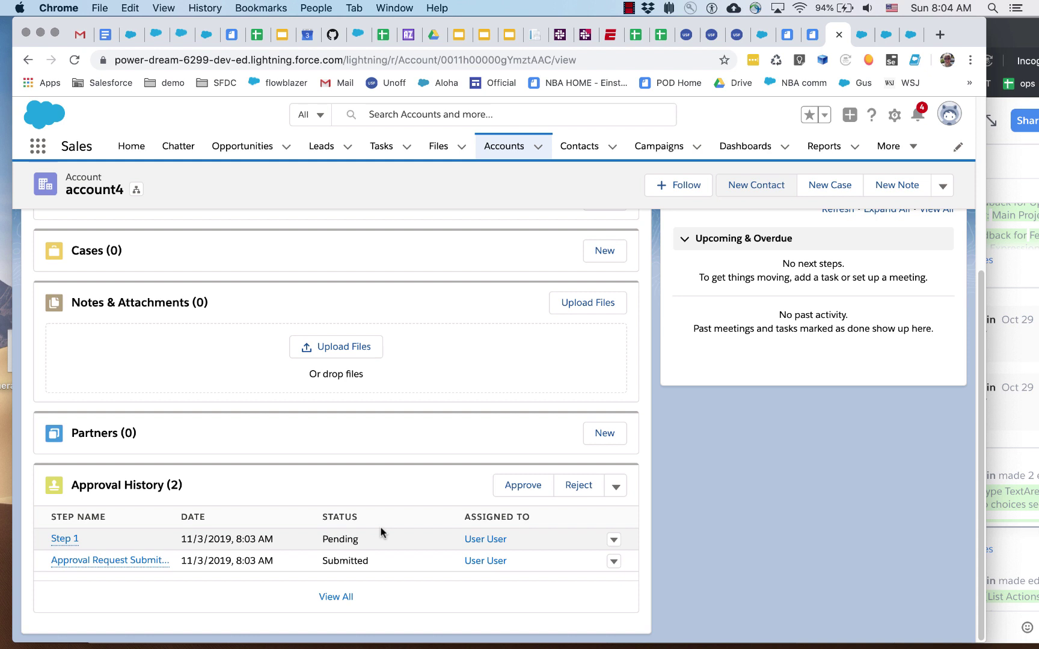
- Check the pending Step 1 options in Approval History, then dismiss them
left_click(616, 484)
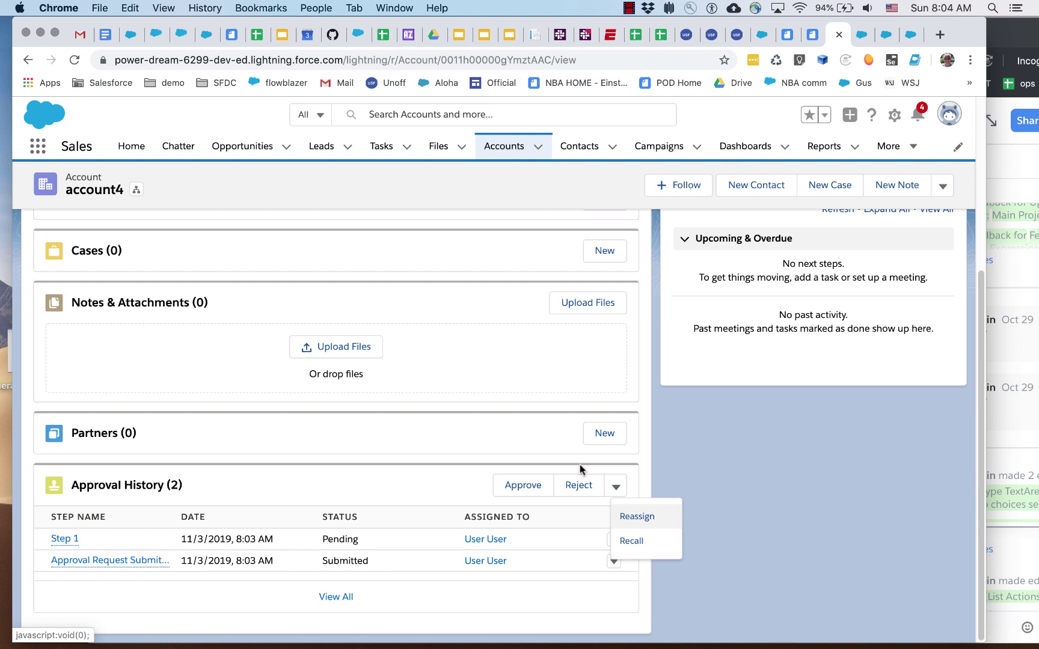
left_click(459, 491)
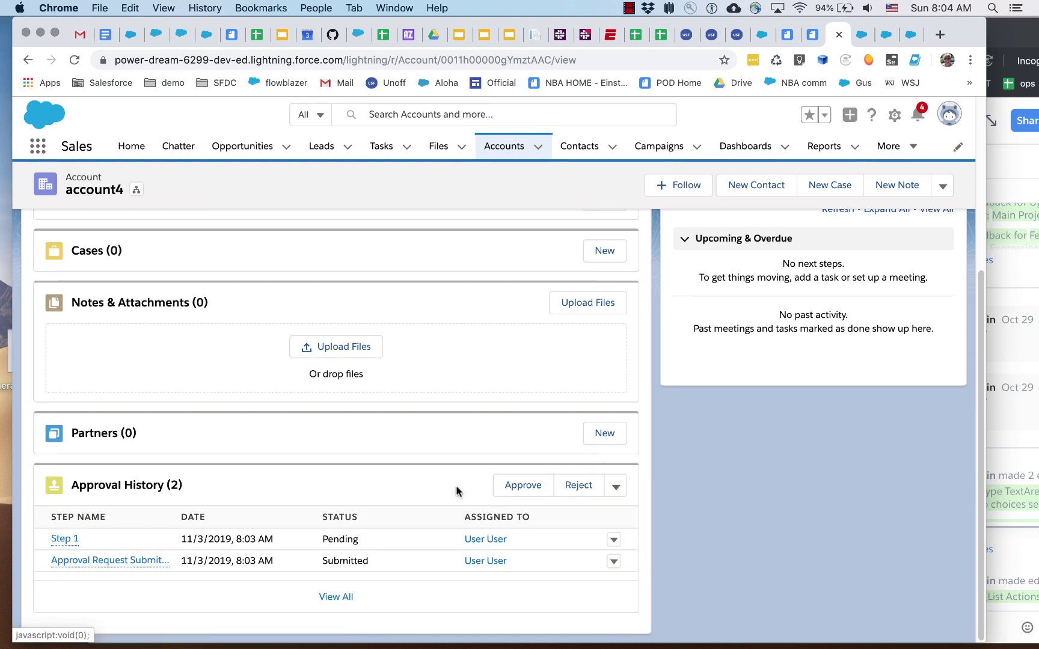
left_click(948, 113)
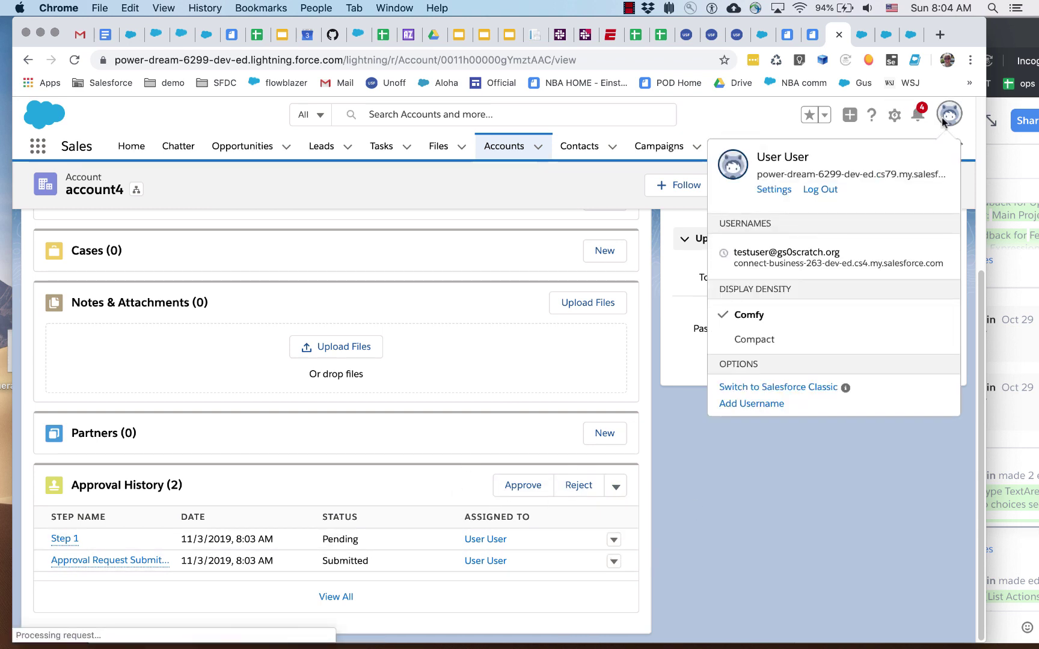
left_click(795, 387)
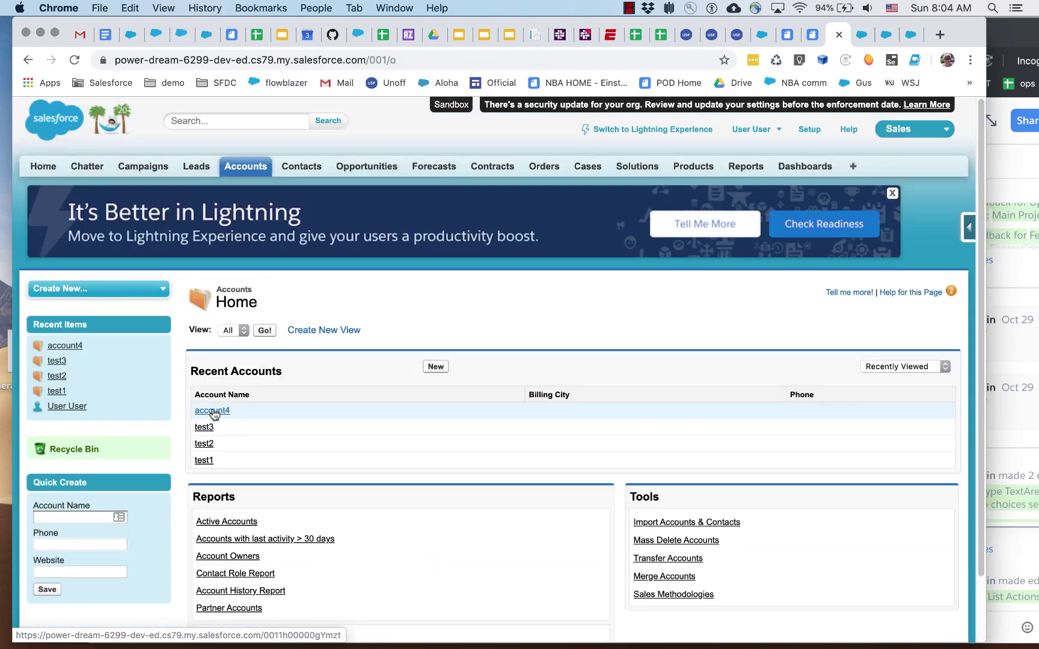
left_click(213, 413)
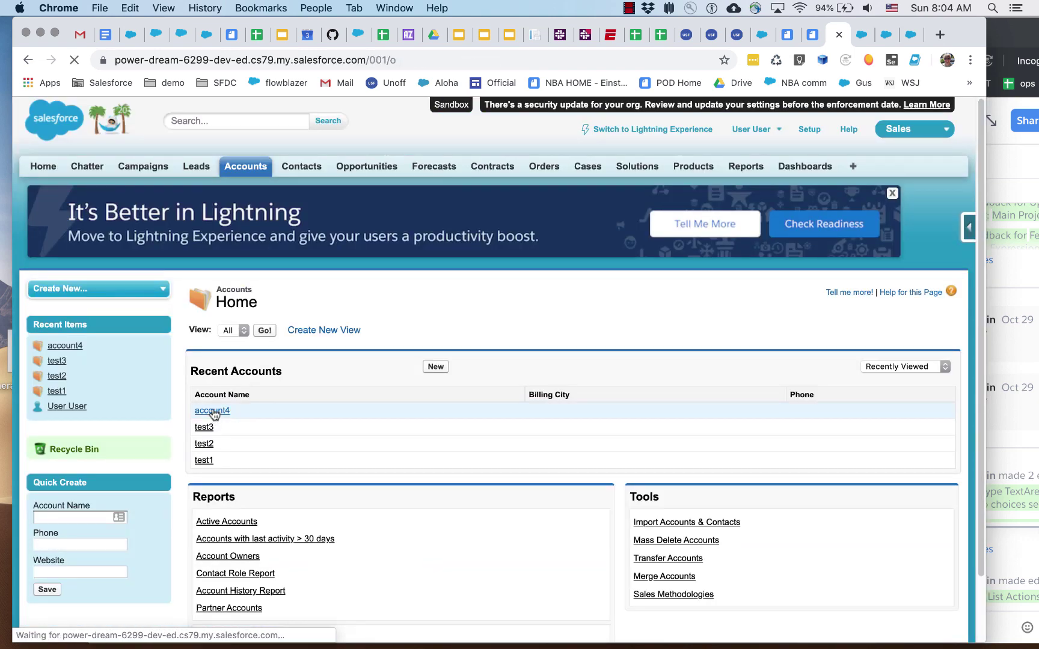
scroll(349, 466, "down", 2)
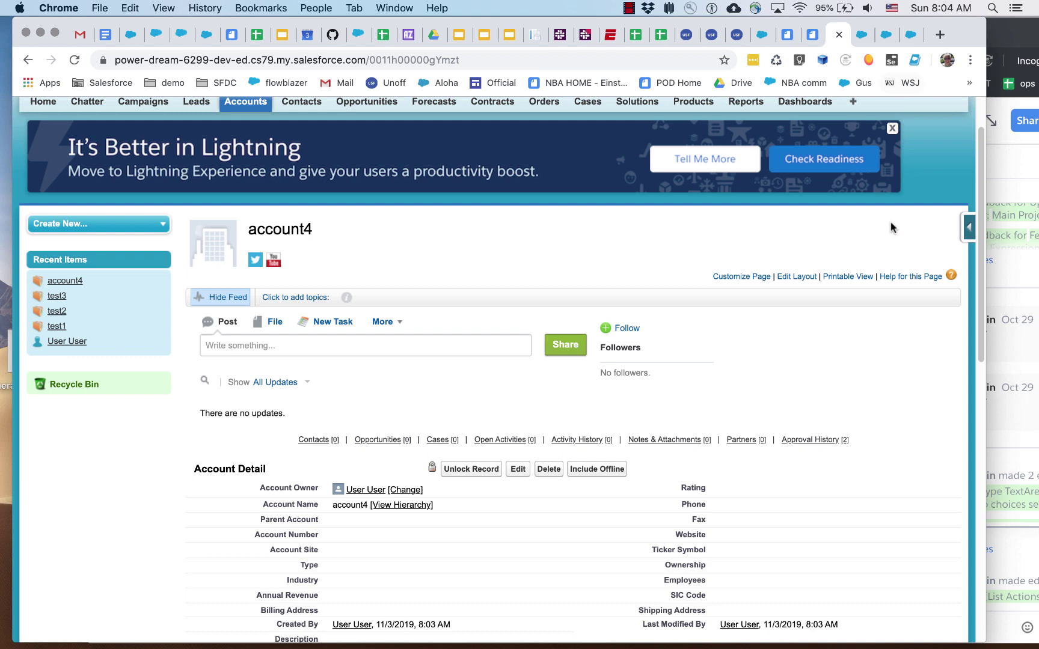
scroll(890, 221, "up", 2)
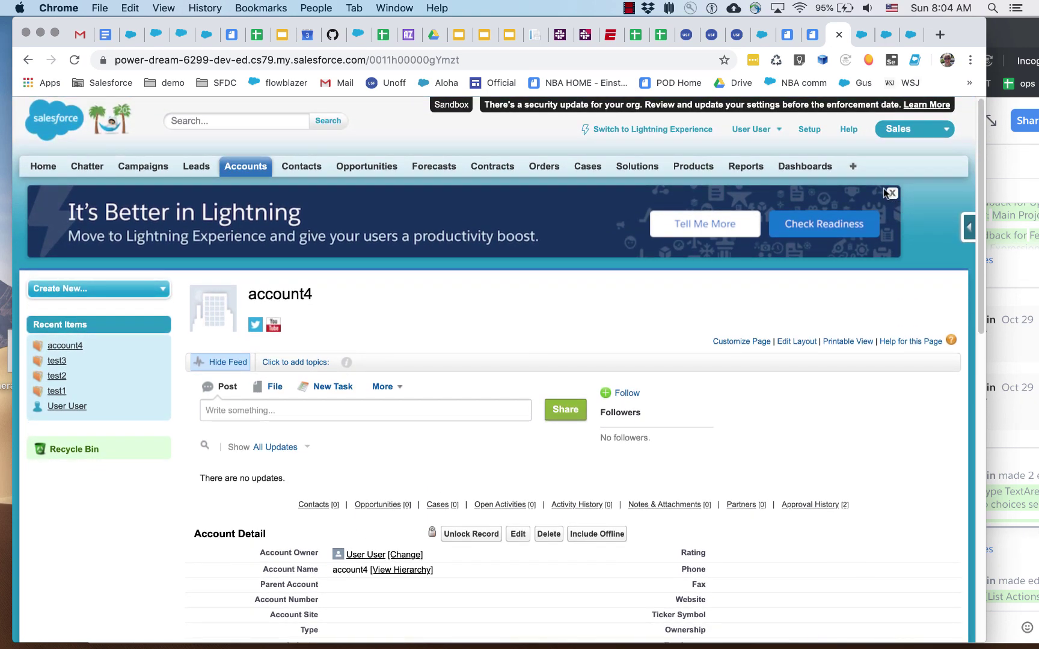
left_click(683, 131)
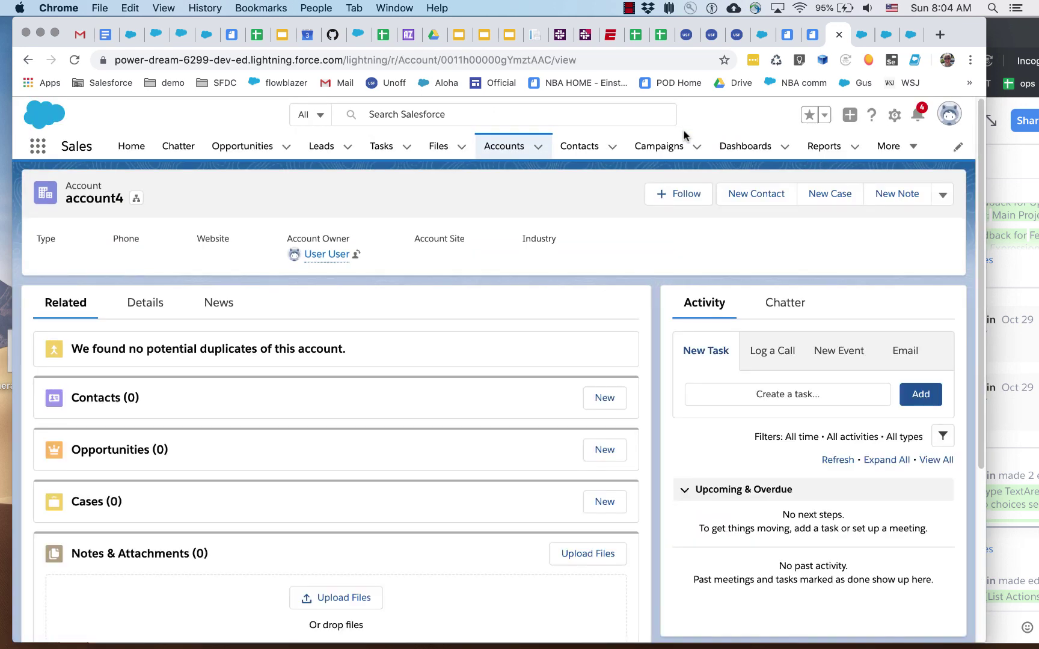
- Run Unlock Record from the actions dropdown on account4 and dismiss the finished flow message
left_click(944, 196)
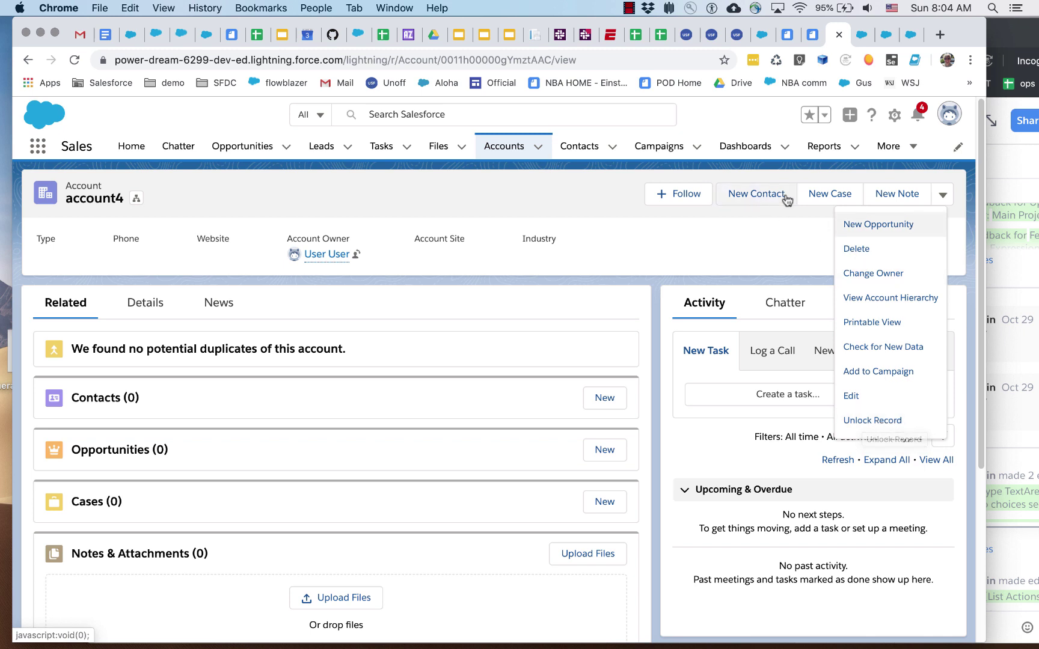
left_click(889, 422)
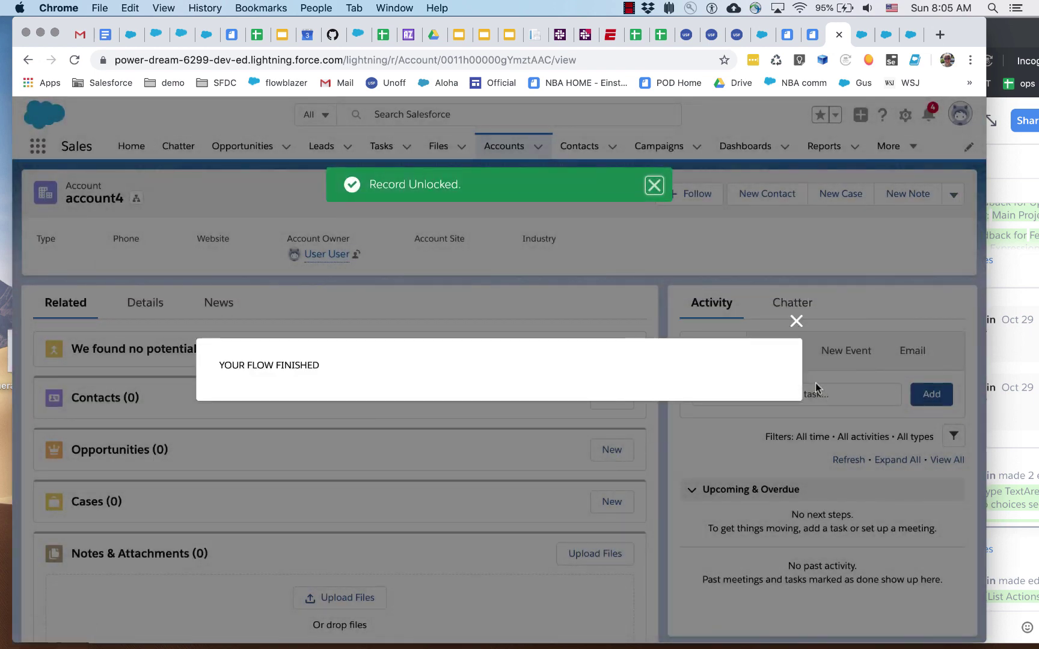
left_click(797, 291)
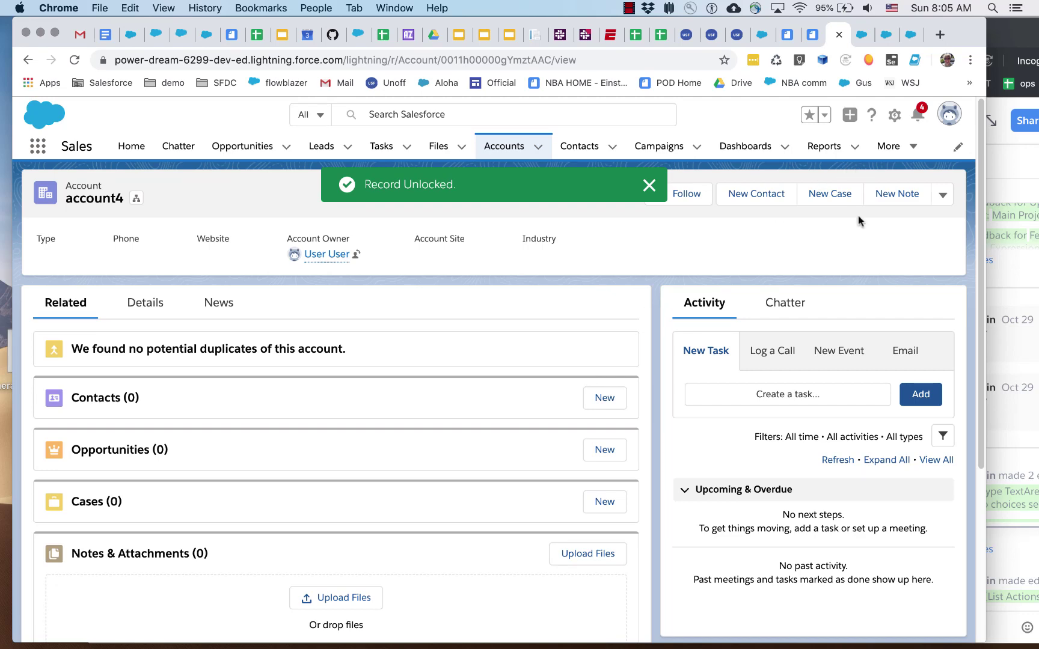
scroll(498, 495, "down", 5)
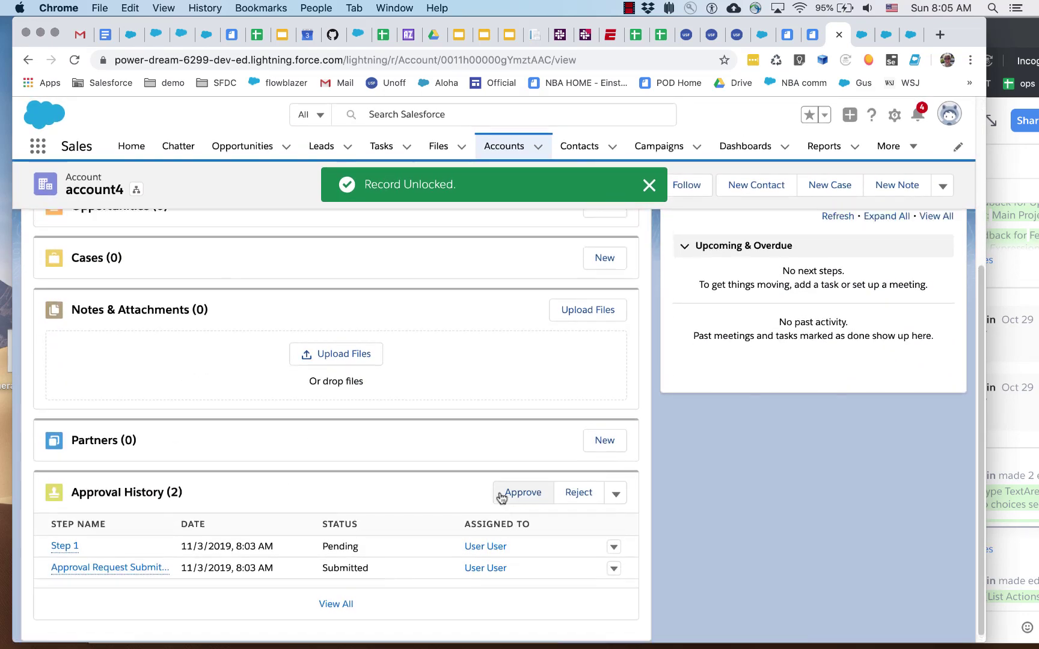
scroll(501, 498, "up", 5)
left_click(949, 114)
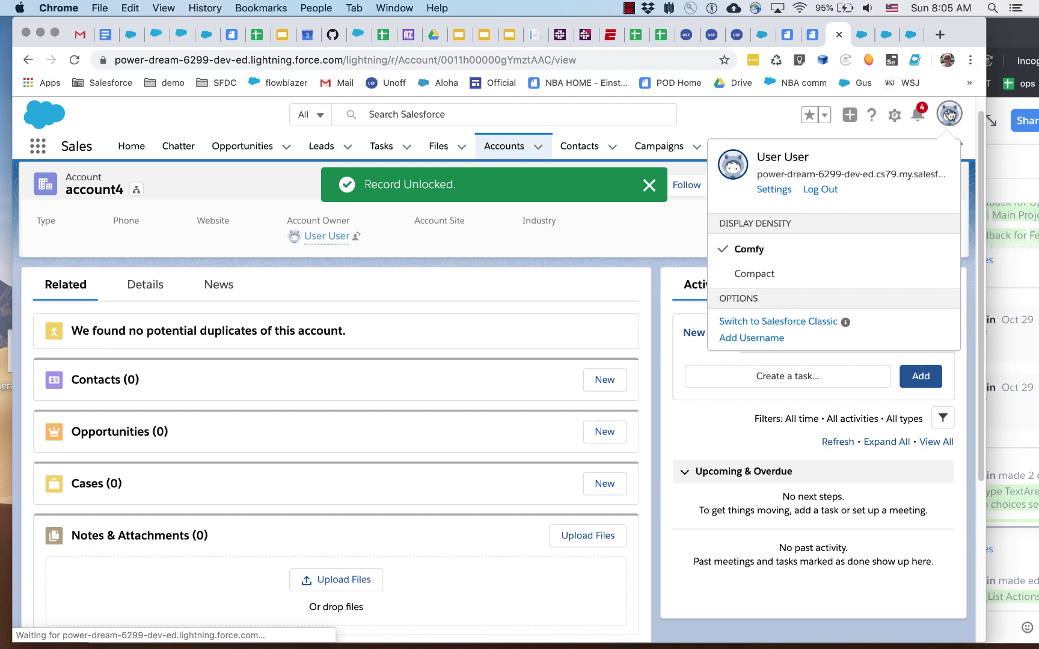
left_click(783, 387)
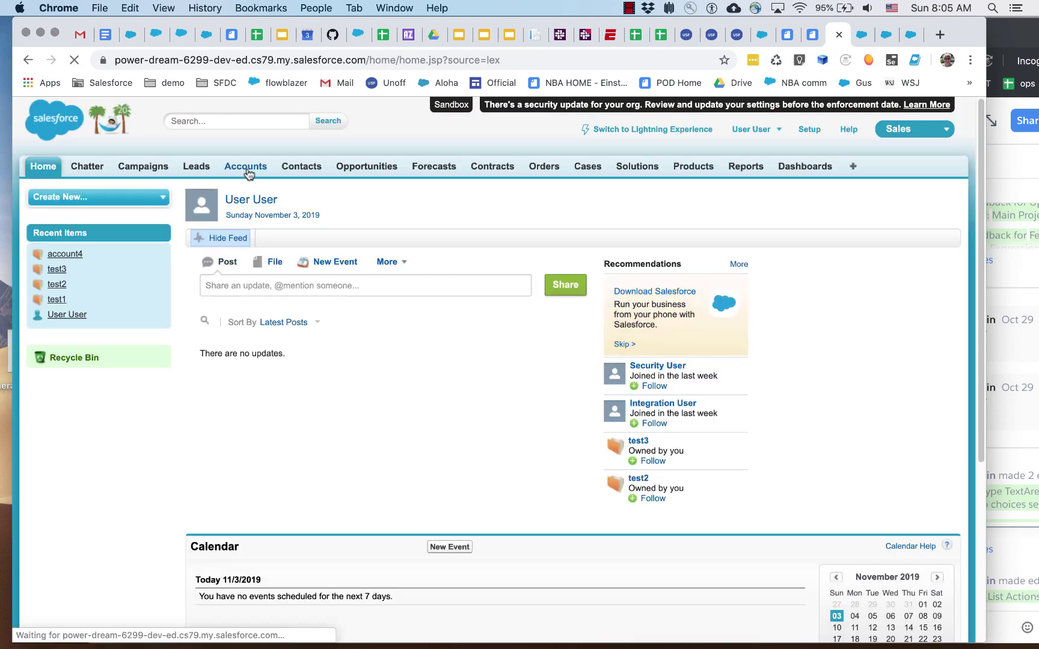
left_click(248, 172)
left_click(213, 412)
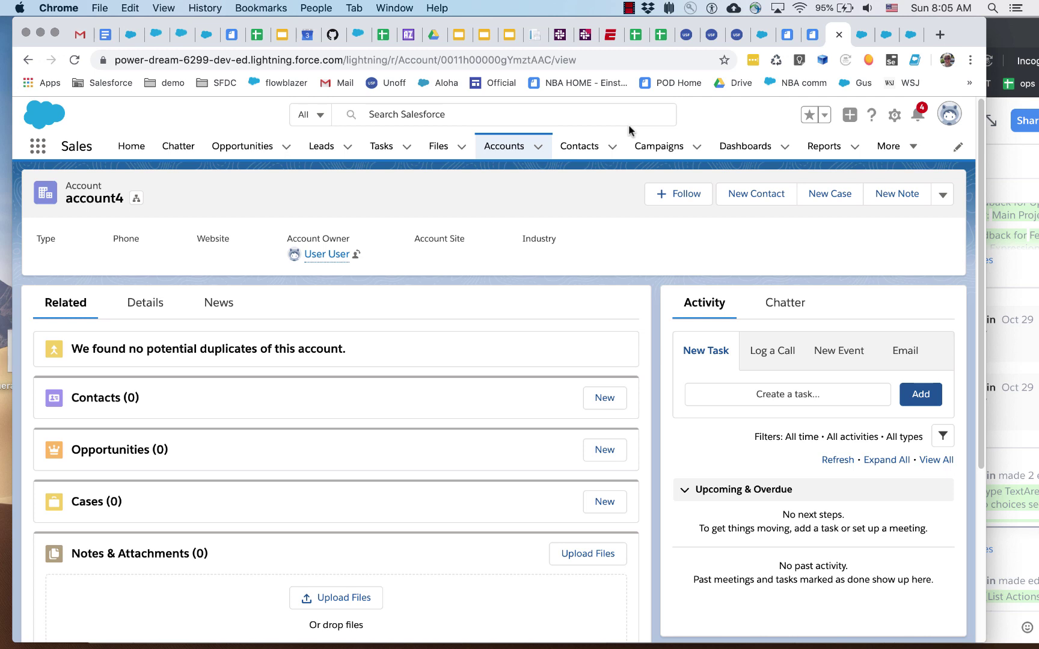
- Switch to the Flow Builder tab showing the Unlock Record - V2 flow
left_click(880, 32)
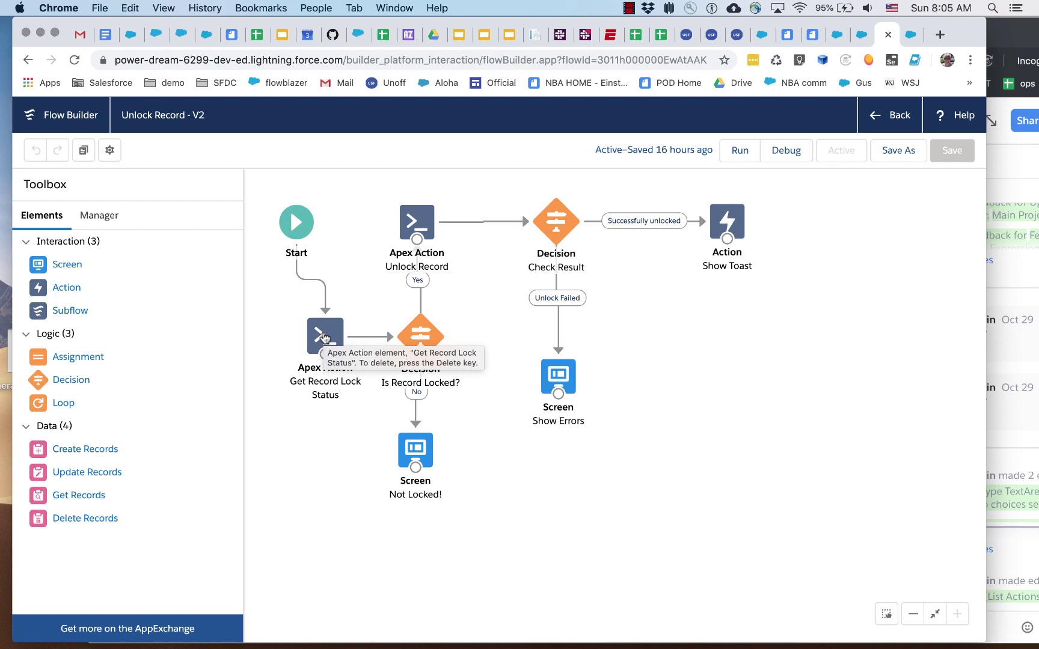
- Run Unlock Record again on account4, finish it, and return to the Unlock Record - V2 flow tab
left_click(833, 36)
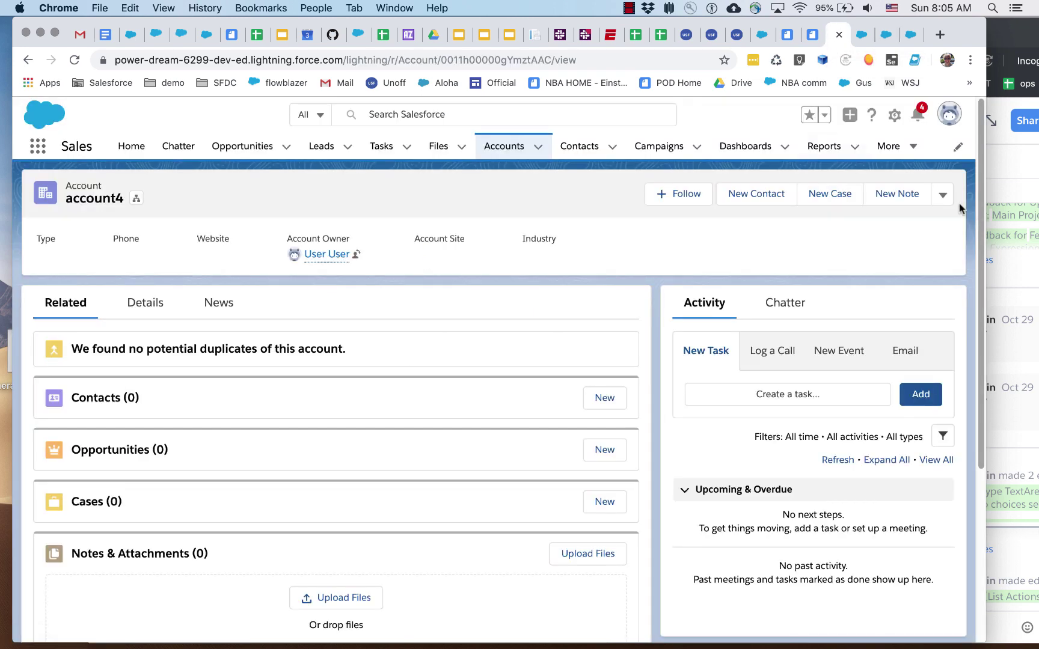
left_click(944, 195)
left_click(877, 419)
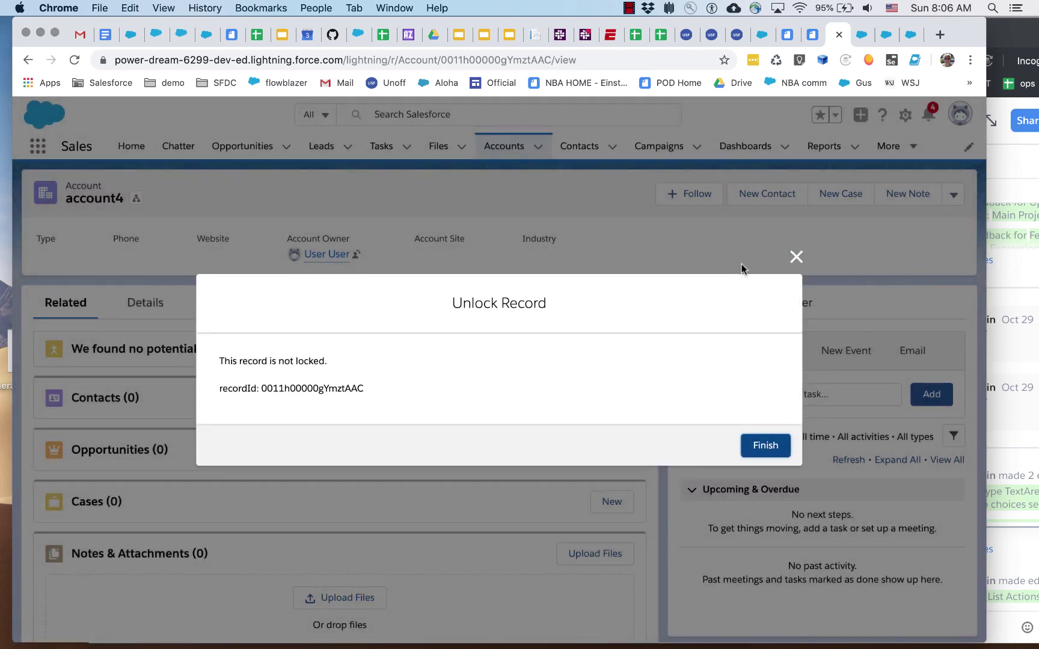
left_click(765, 445)
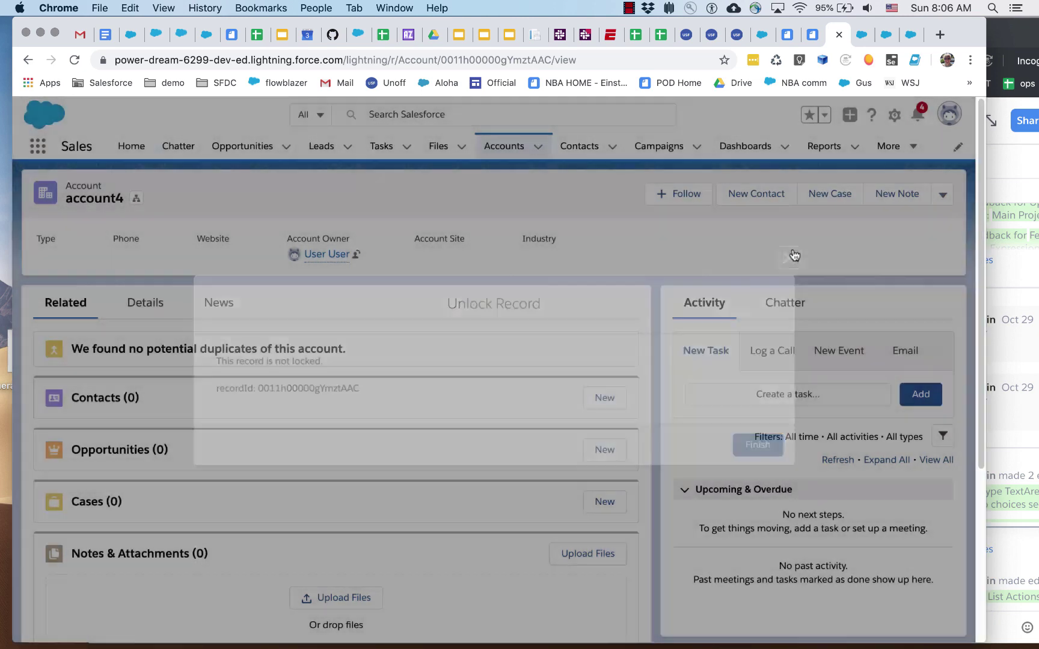
left_click(881, 35)
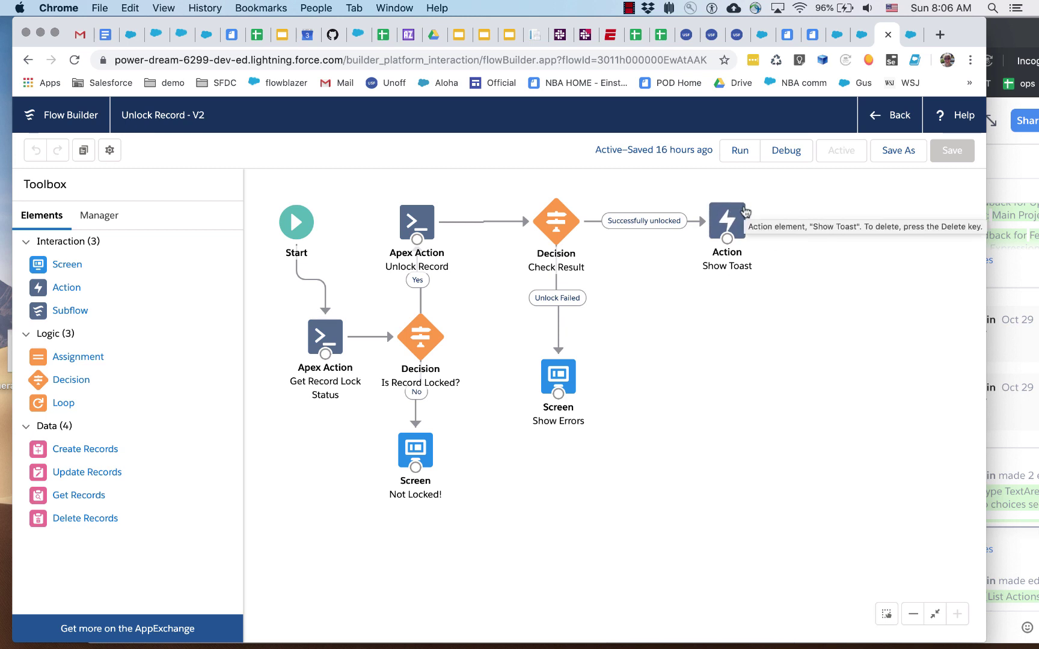
- Review the Unlock Record Apex action's inputs and stored outputs, leaving it unchanged
double_click(421, 220)
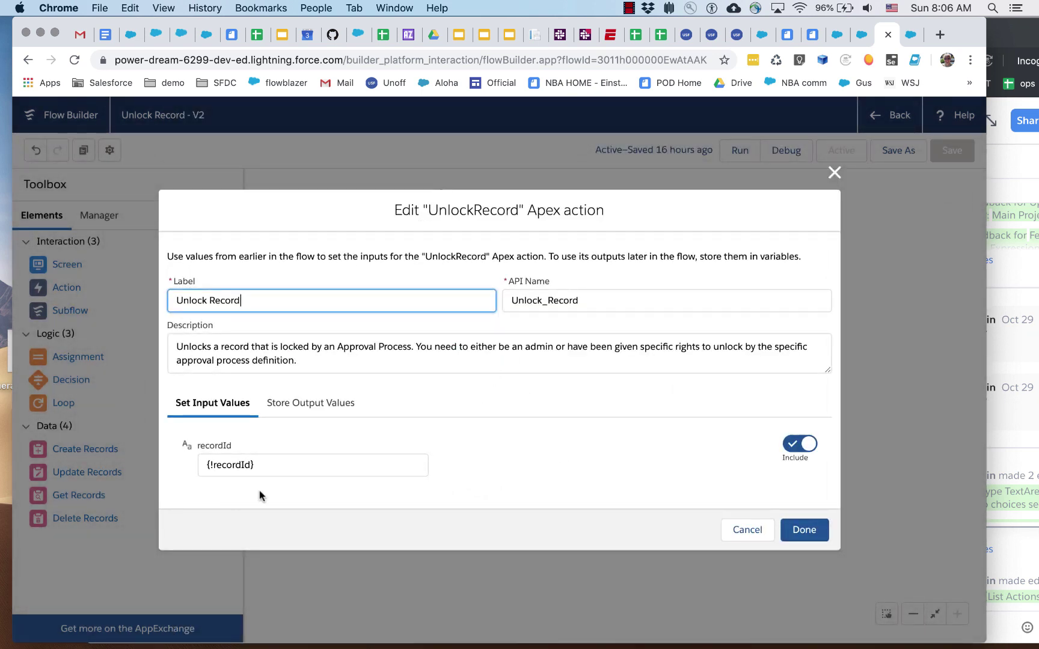
left_click(304, 402)
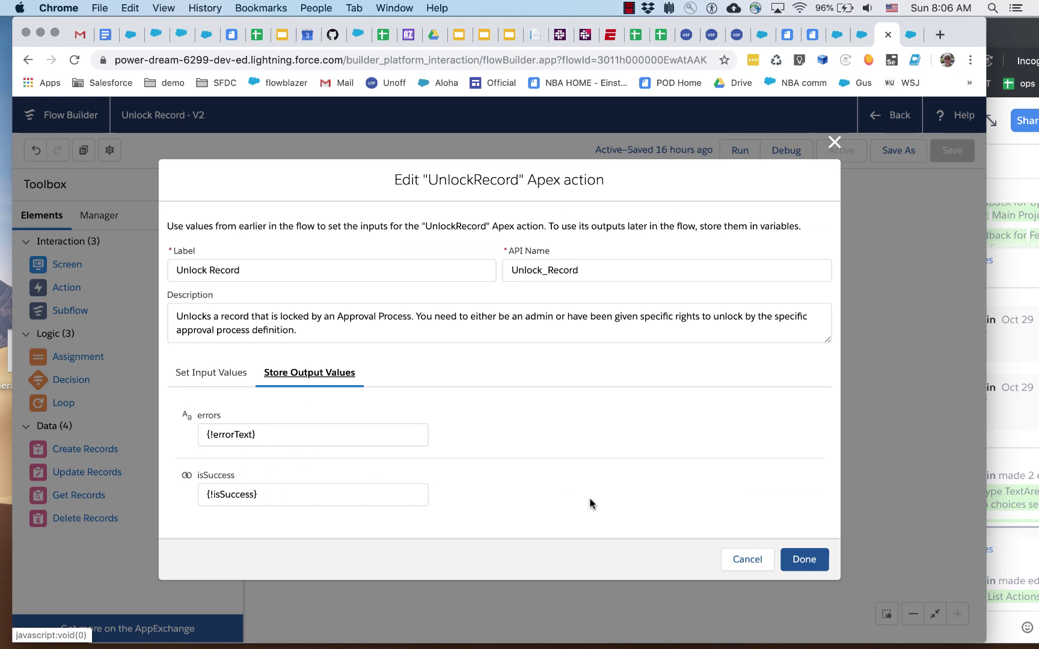
left_click(745, 559)
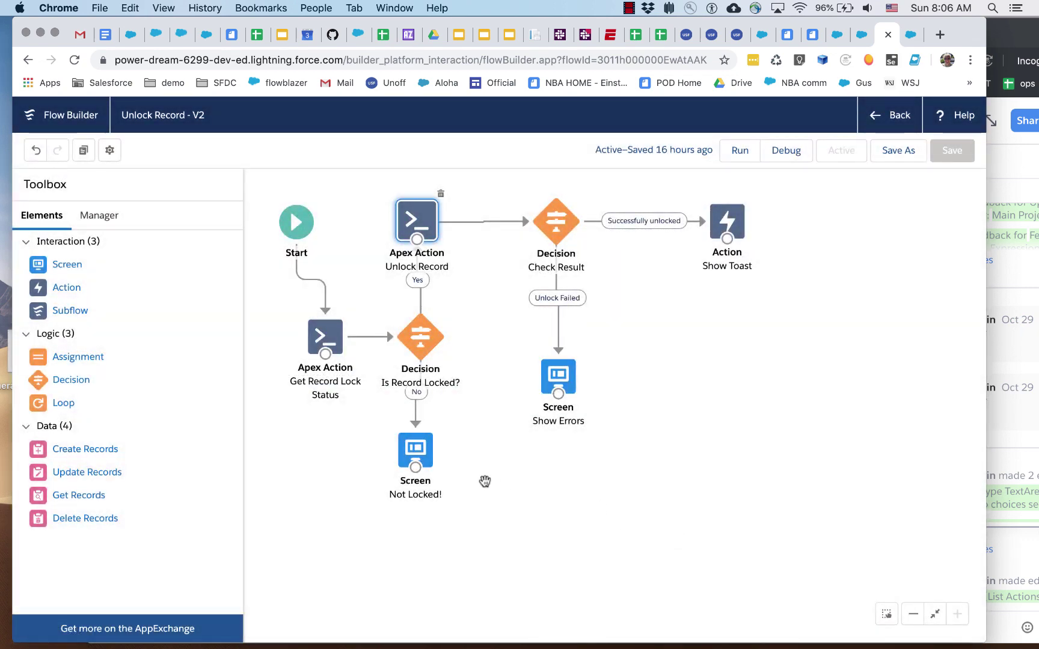
- Review GetRecordLockStatus's recordId input and lockStatus output unchanged, then return to account4
double_click(329, 357)
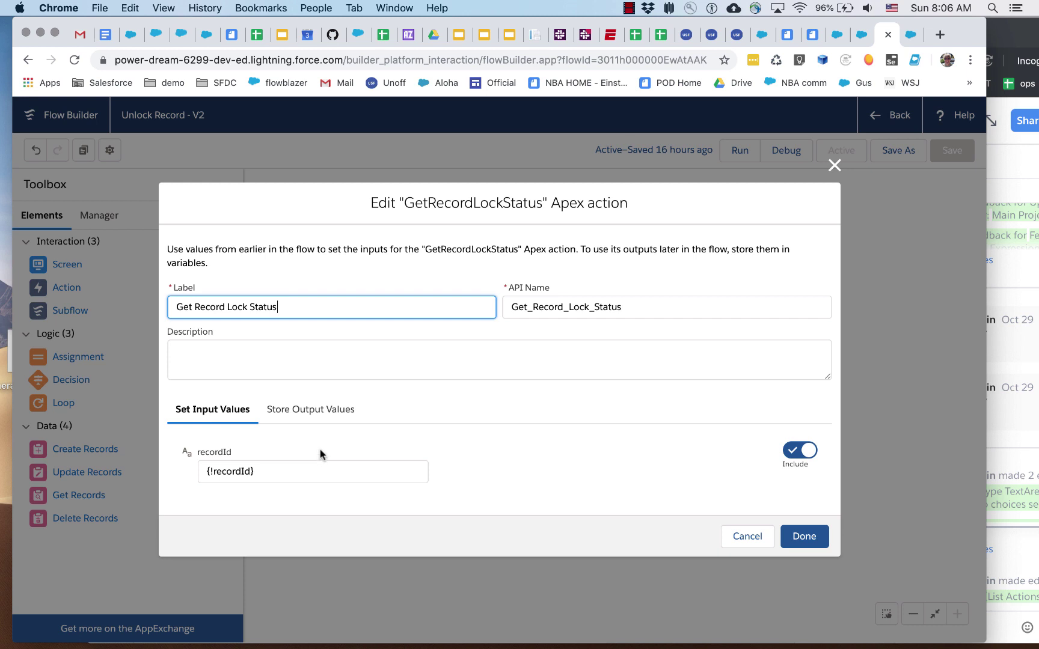
left_click(324, 410)
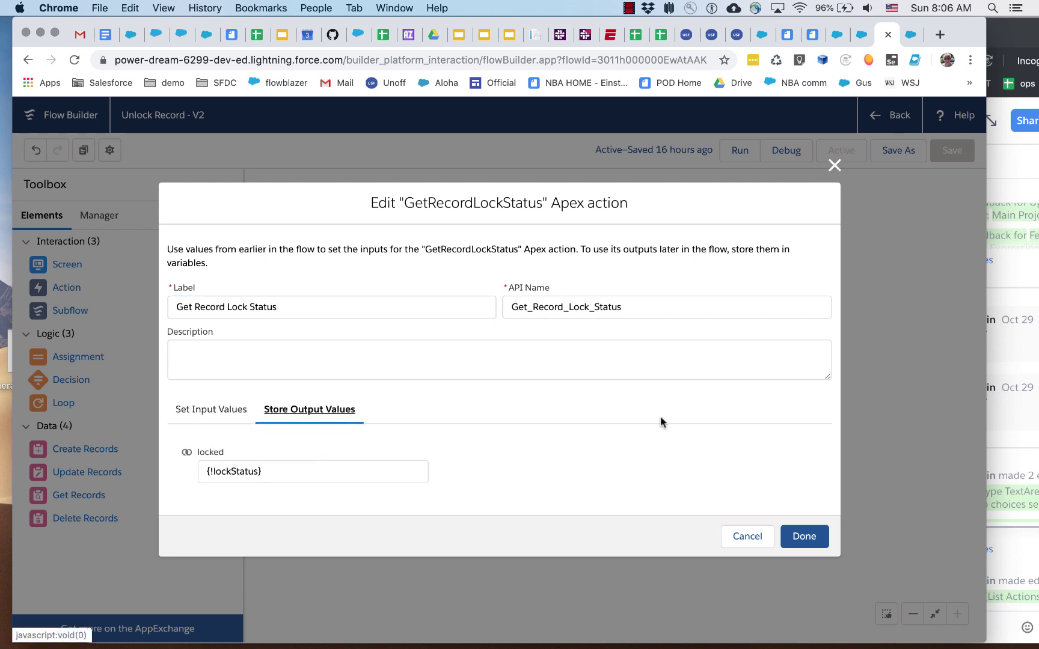
left_click(743, 536)
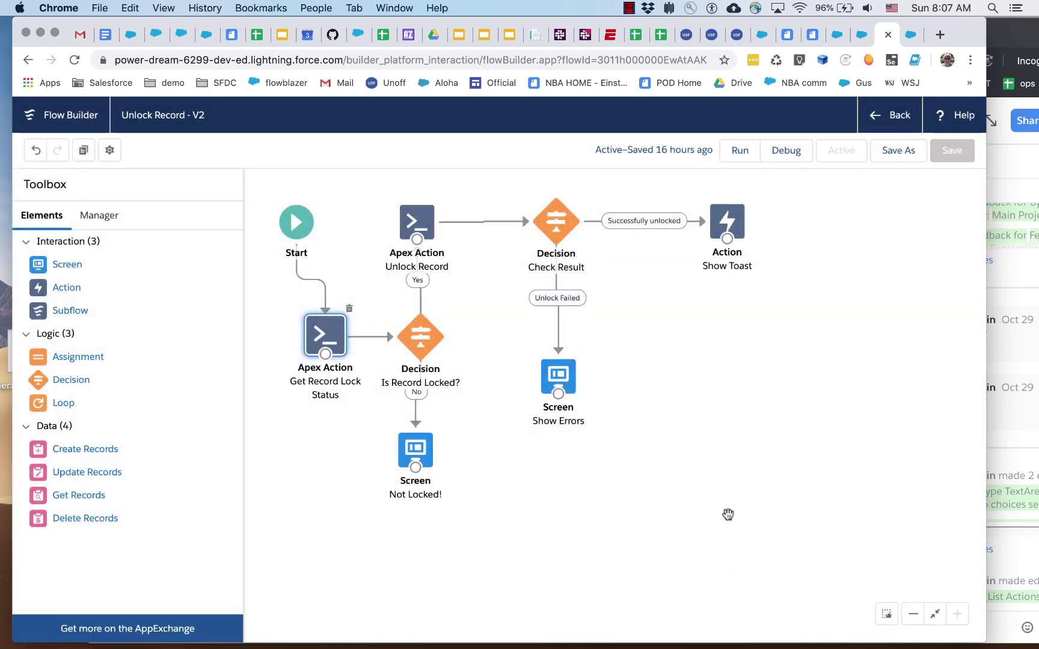
left_click(837, 39)
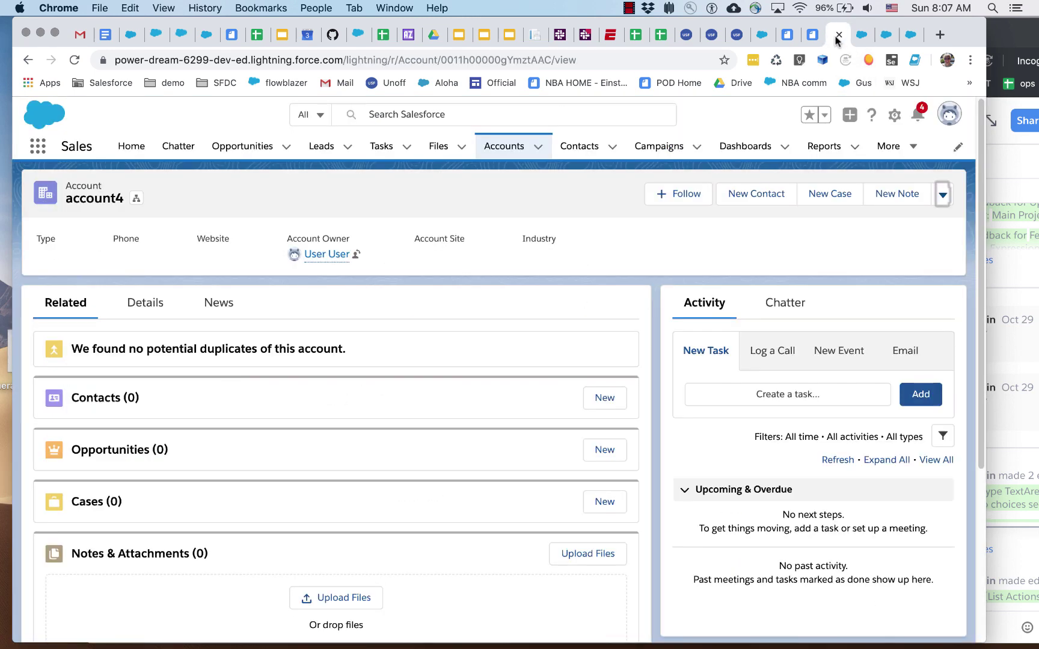
- Confirm Unlock Record is in the actions dropdown, then choose Edit Page from the Setup gear
left_click(943, 195)
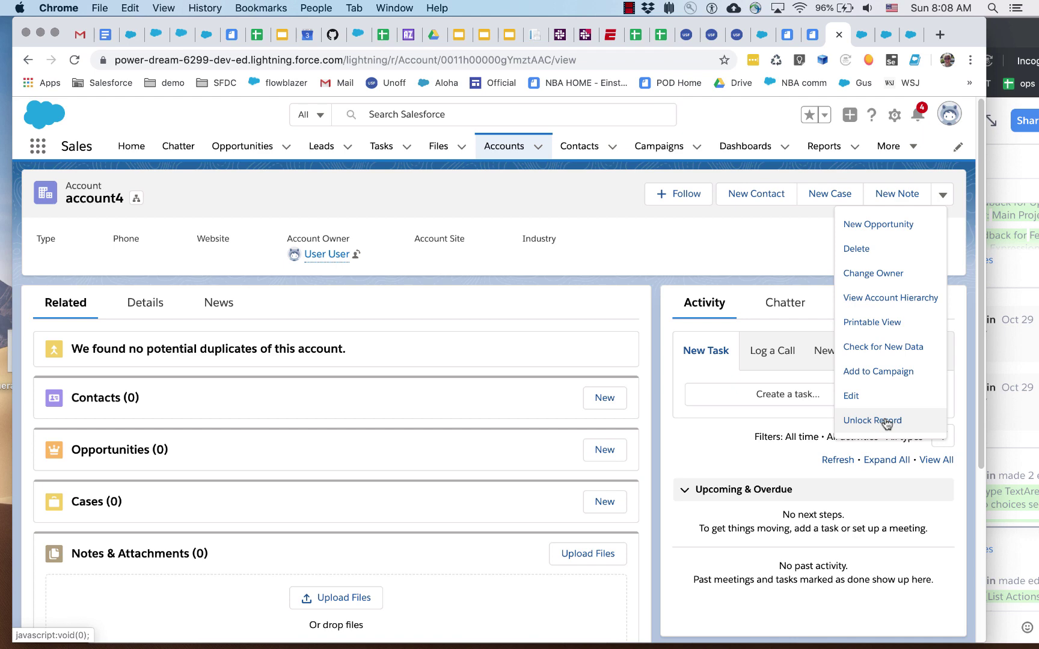
left_click(817, 251)
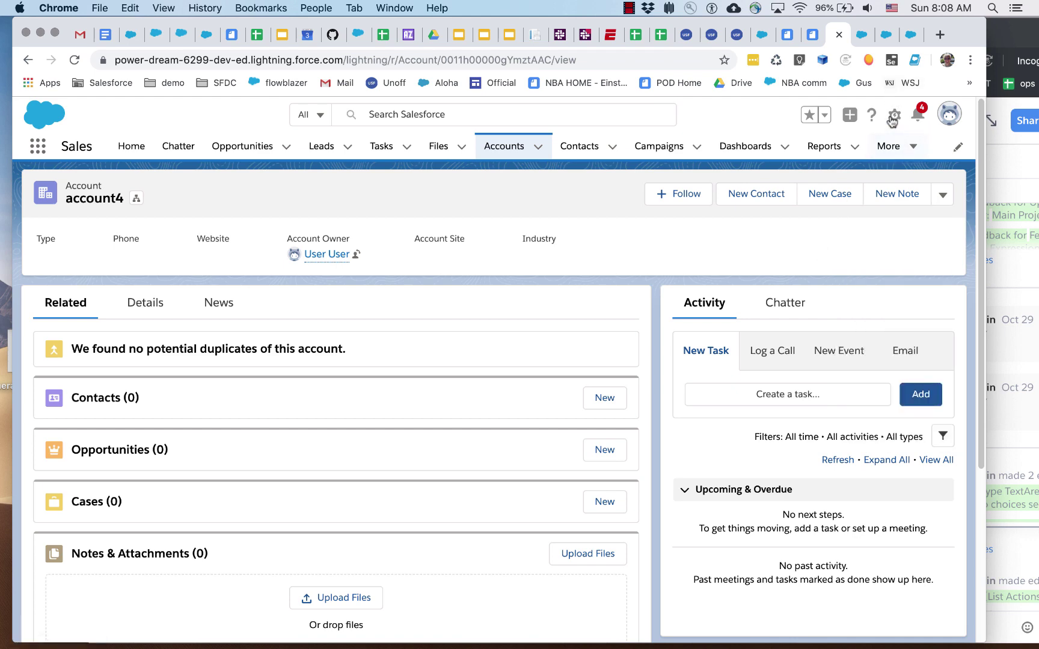
left_click(892, 117)
left_click(837, 215)
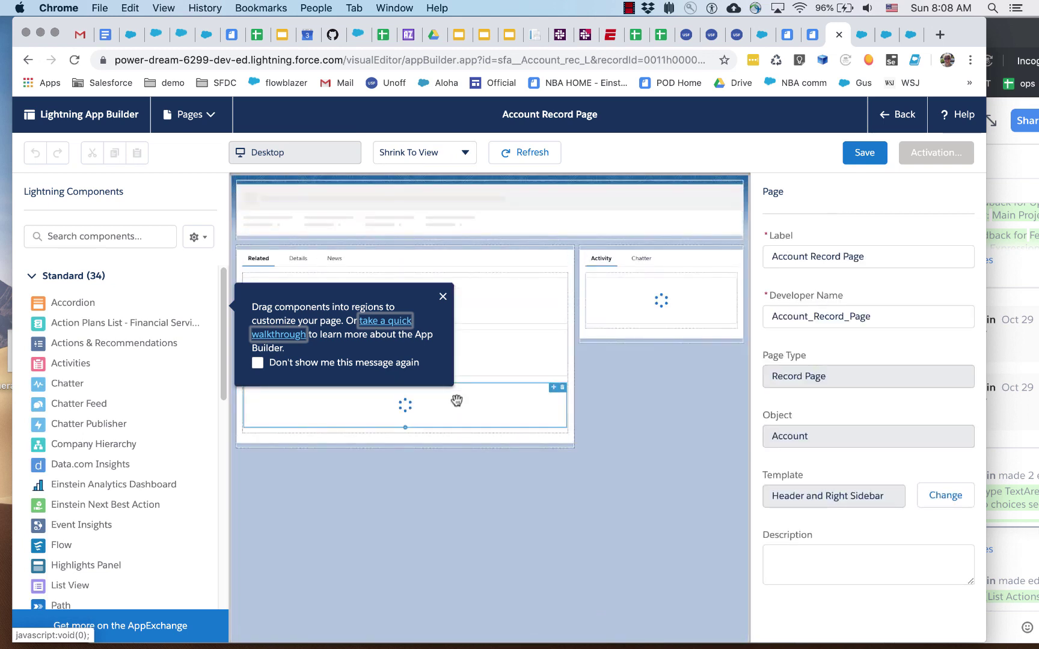
- Dismiss the builder tip, place Actions & Recommendations atop the right sidebar, and save
left_click(372, 360)
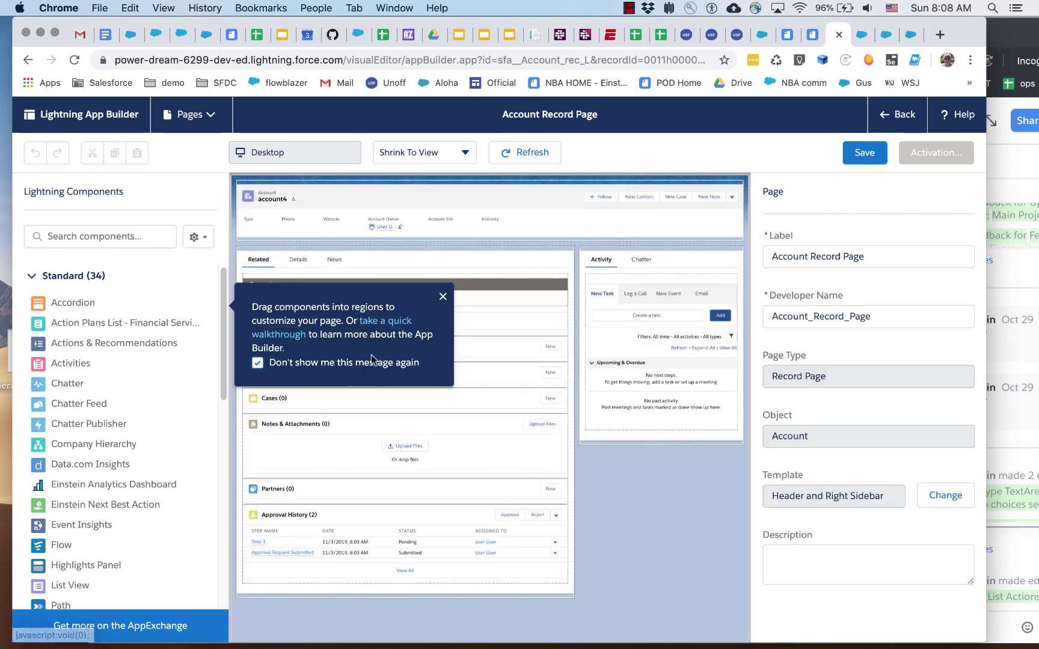
left_click(443, 296)
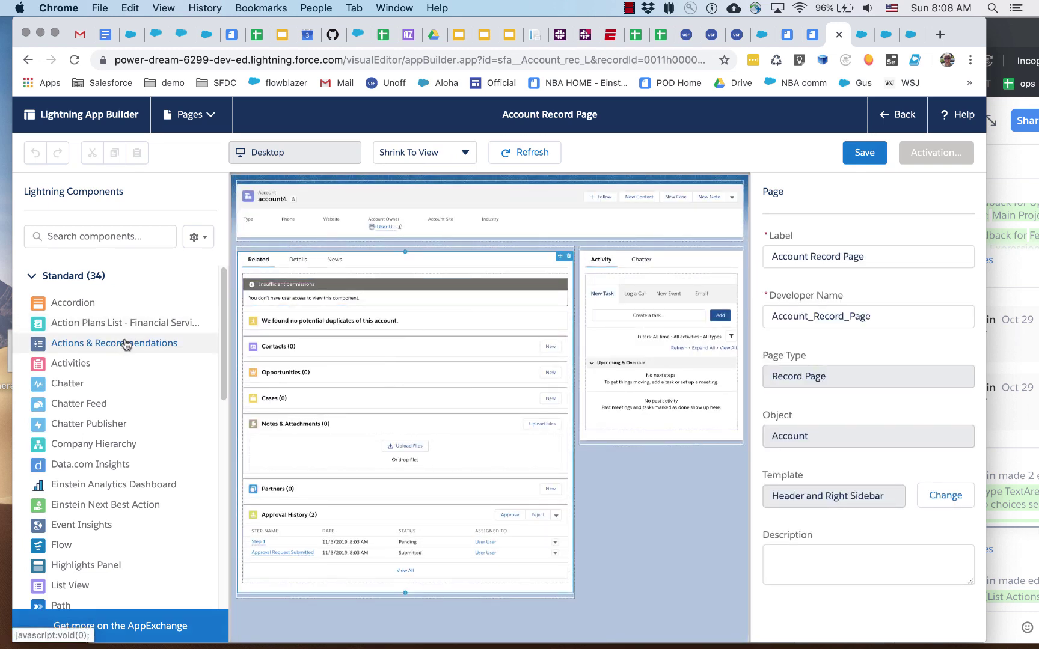
left_click_drag(126, 344, 603, 255)
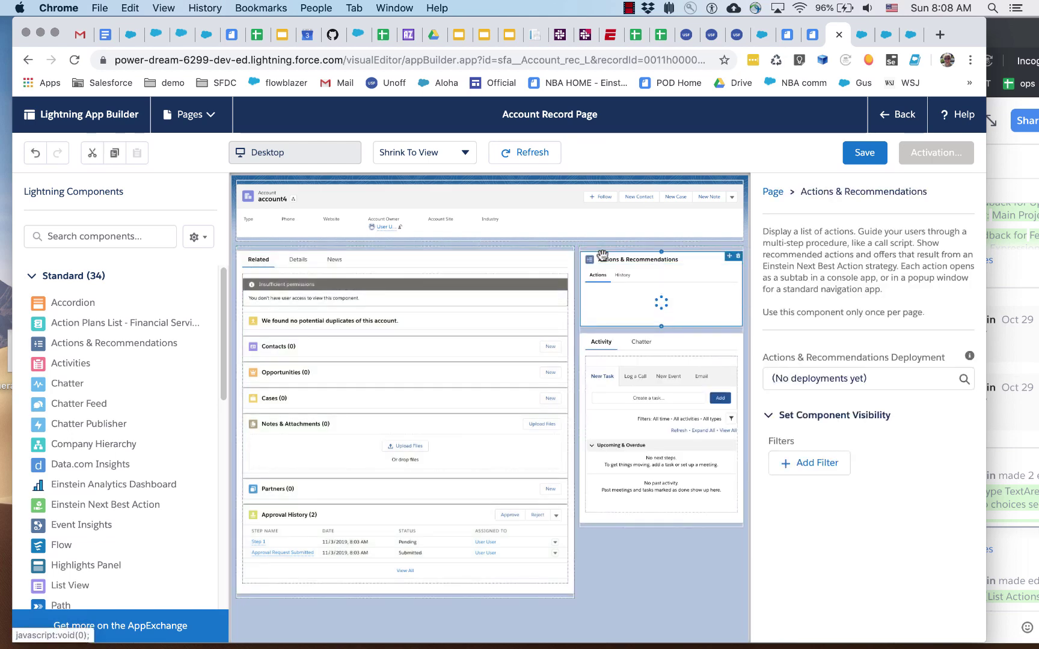
left_click(864, 153)
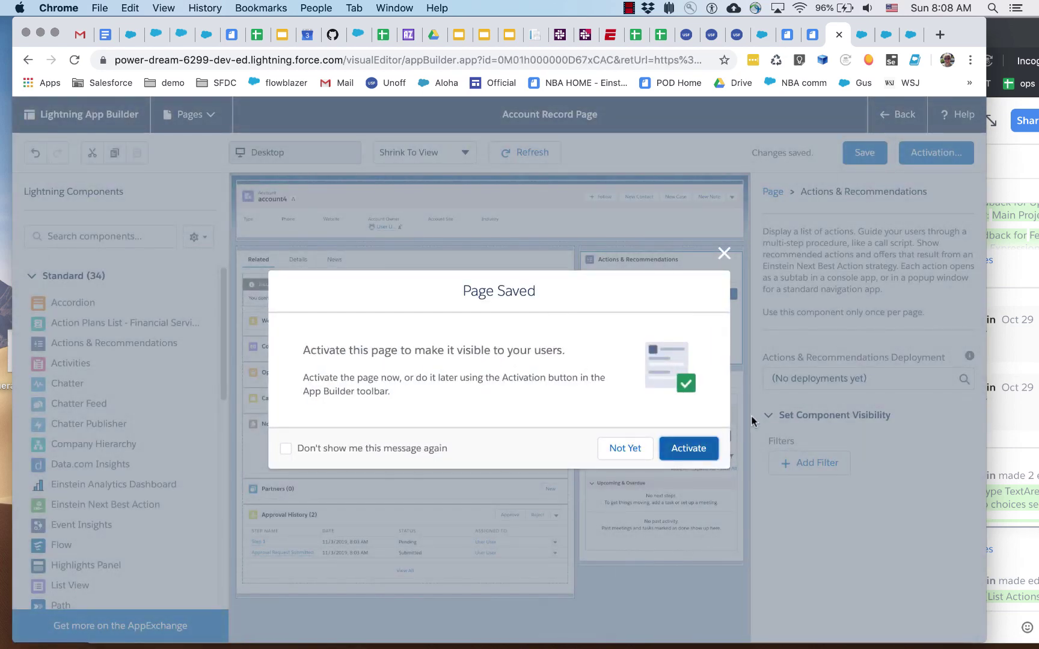
- Activate the page as the org default and return to the account4 record
left_click(689, 449)
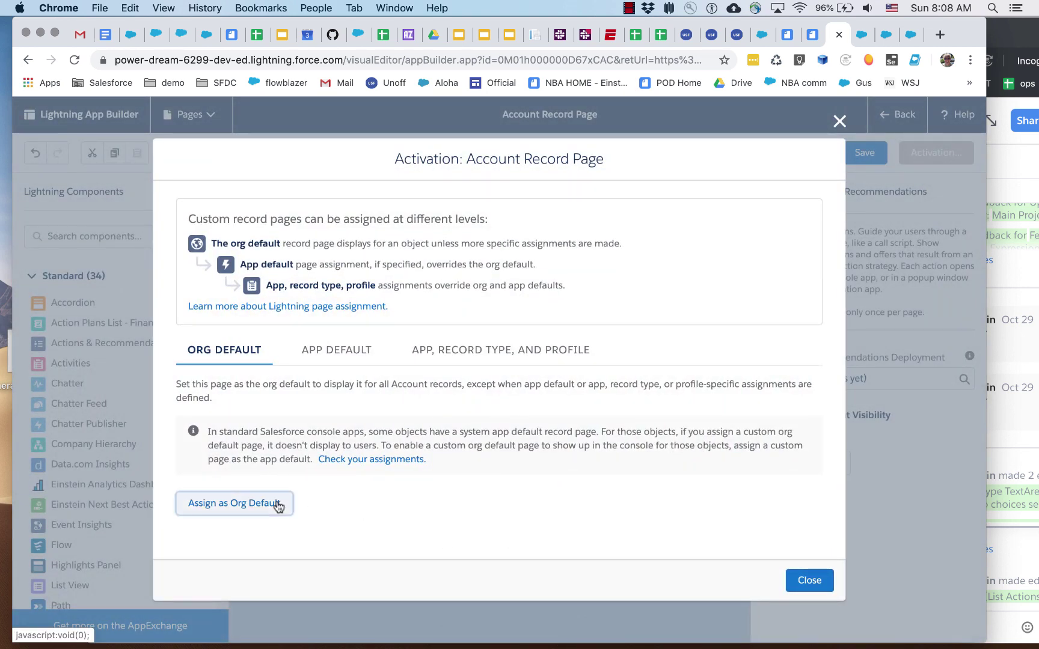
left_click(271, 503)
left_click(807, 480)
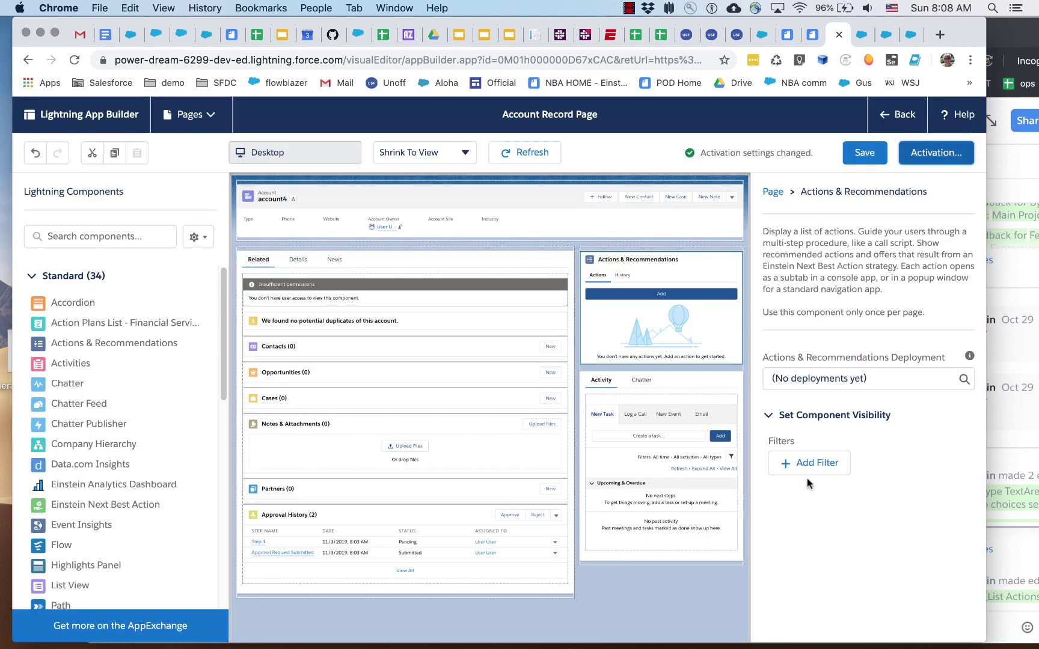
left_click(883, 121)
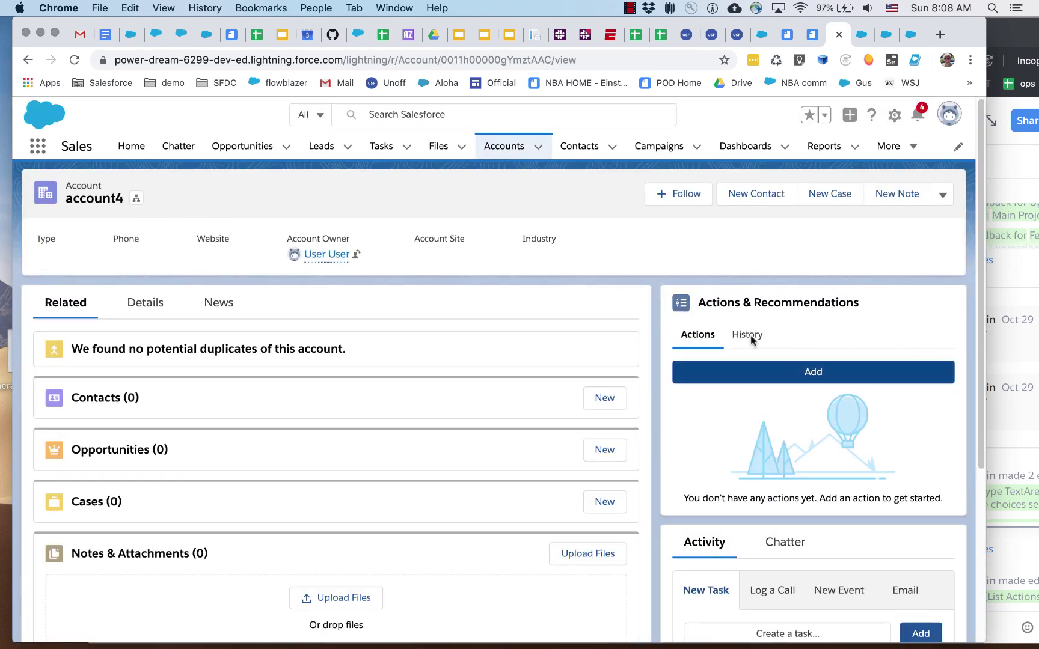
left_click(792, 372)
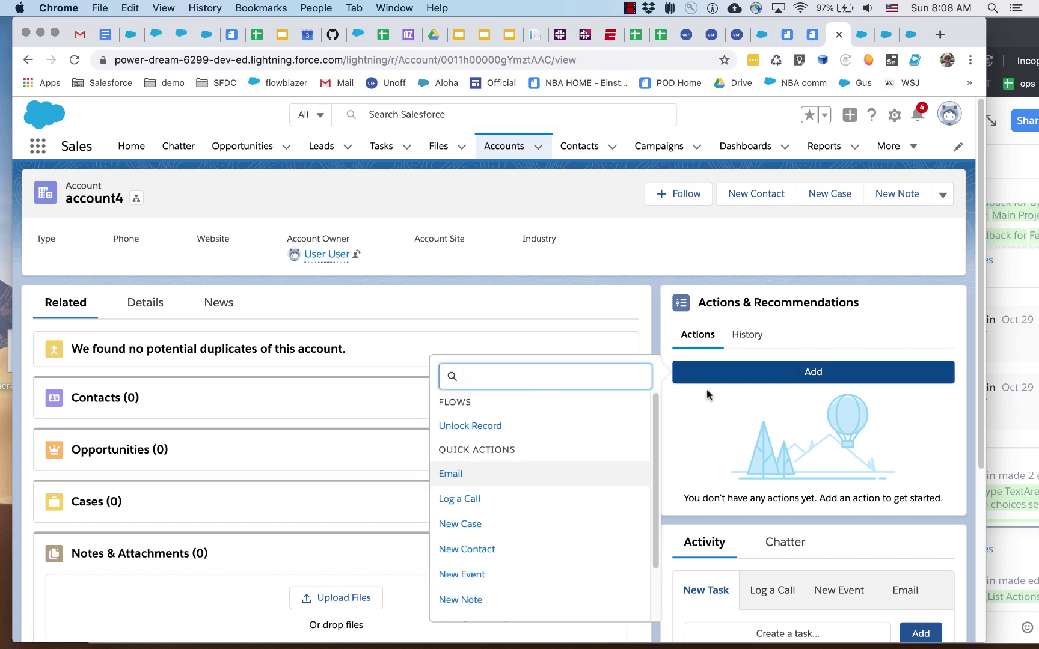
scroll(577, 471, "down", 2)
scroll(580, 471, "up", 1)
scroll(580, 471, "up", 1)
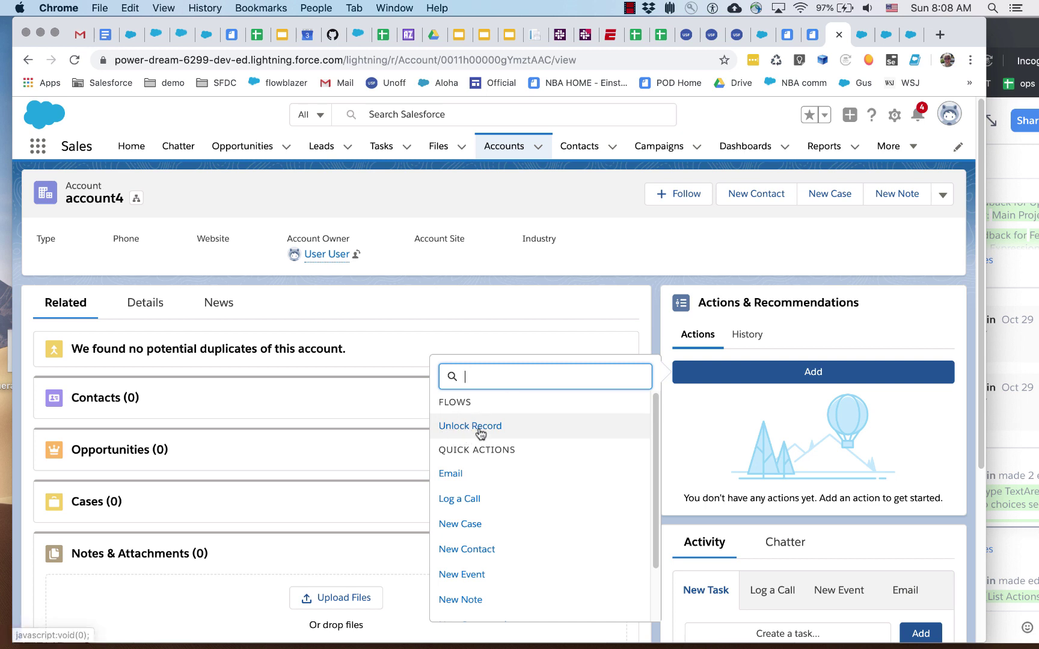
left_click(696, 431)
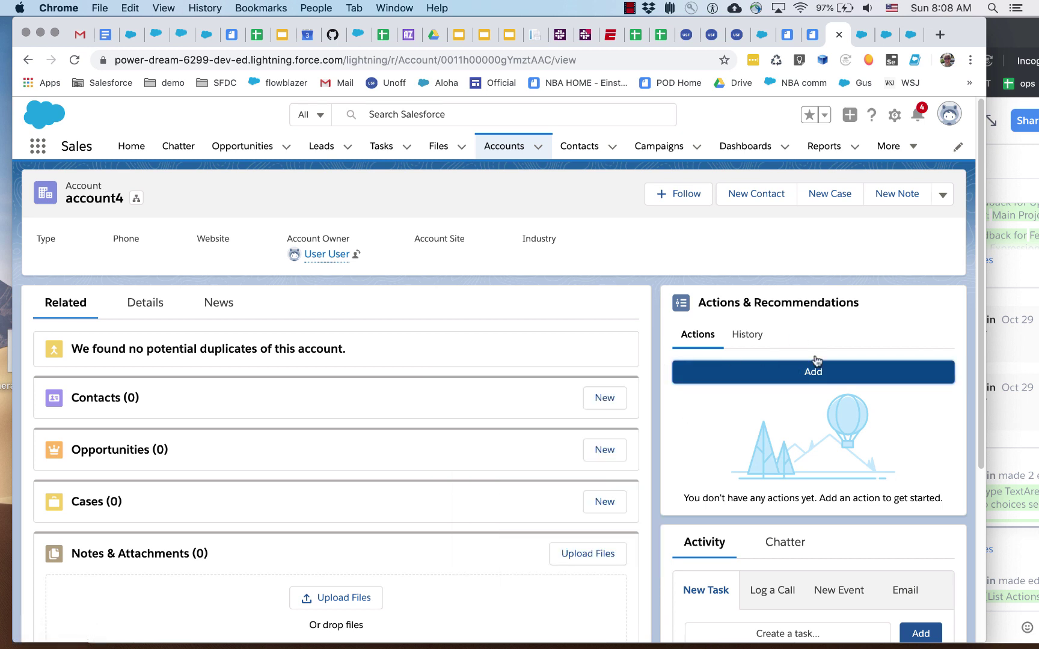